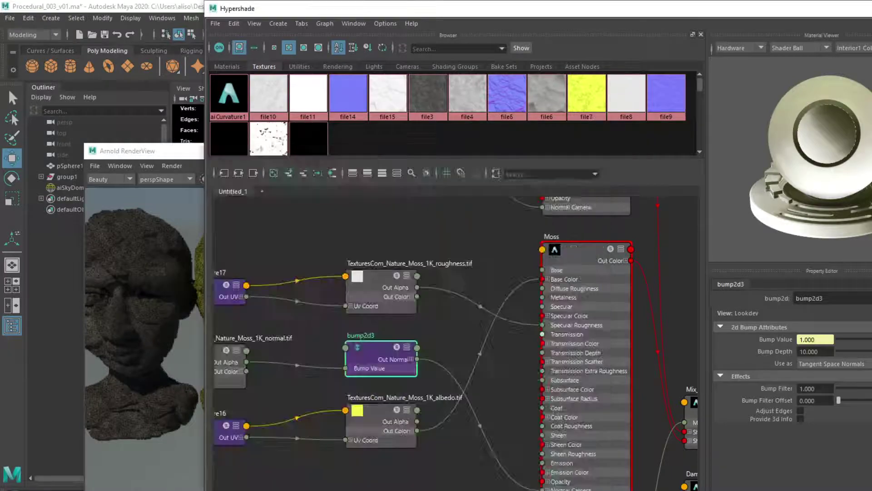
Step: Delete the two leftmost bald head busts from the scene, moving the Arnold RenderView aside to reach them
{"action": "left_click", "coordinate": [132, 315]}
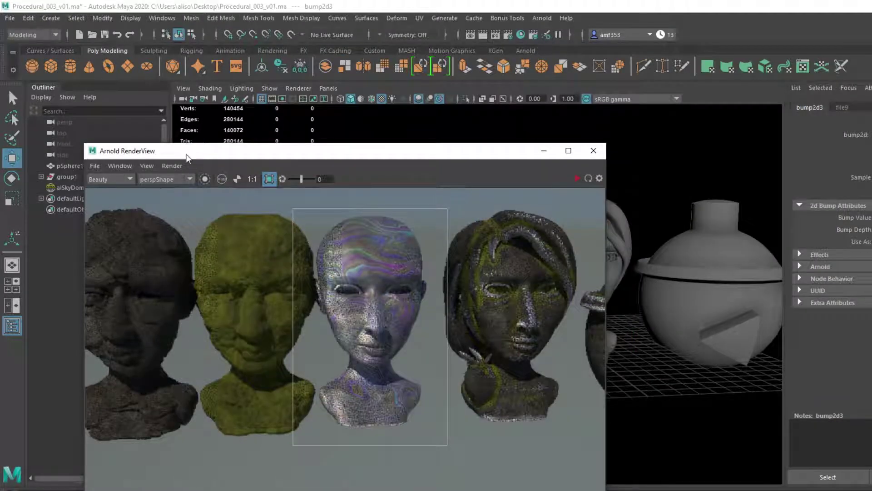
{"action": "left_click_drag", "start_coordinate": [188, 149], "coordinate": [527, 129]}
{"action": "left_click_drag", "start_coordinate": [234, 195], "coordinate": [370, 314]}
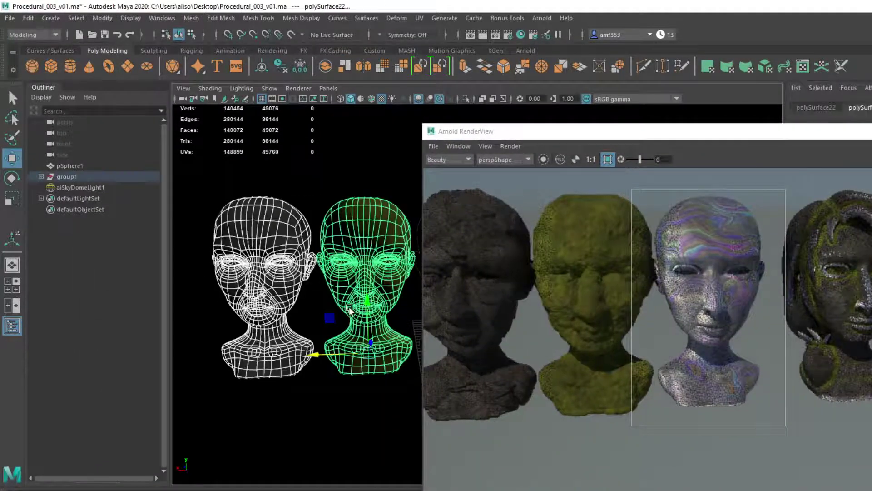
{"action": "key", "text": "Delete"}
{"action": "left_click_drag", "start_coordinate": [618, 138], "coordinate": [90, 174]}
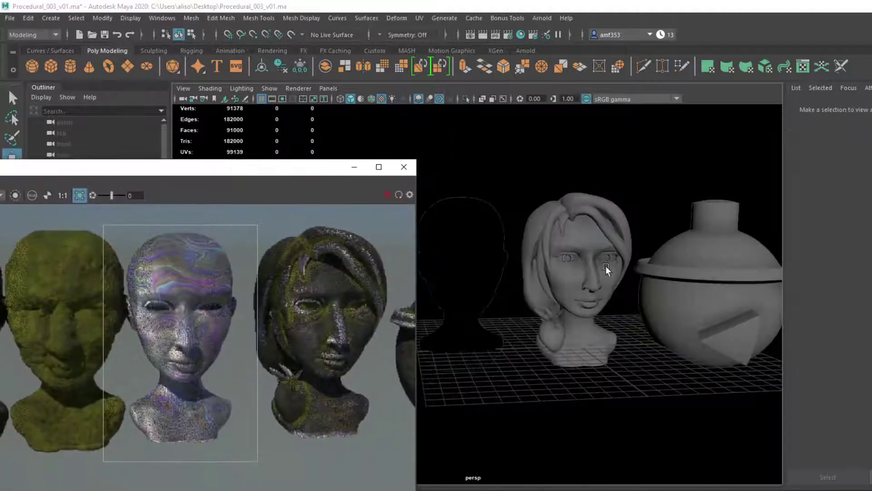
Step: Delete the remaining bald head, keeping only the haired bust and the round pot
{"action": "left_click_drag", "start_coordinate": [530, 172], "coordinate": [619, 422]}
{"action": "right_click", "coordinate": [571, 245]}
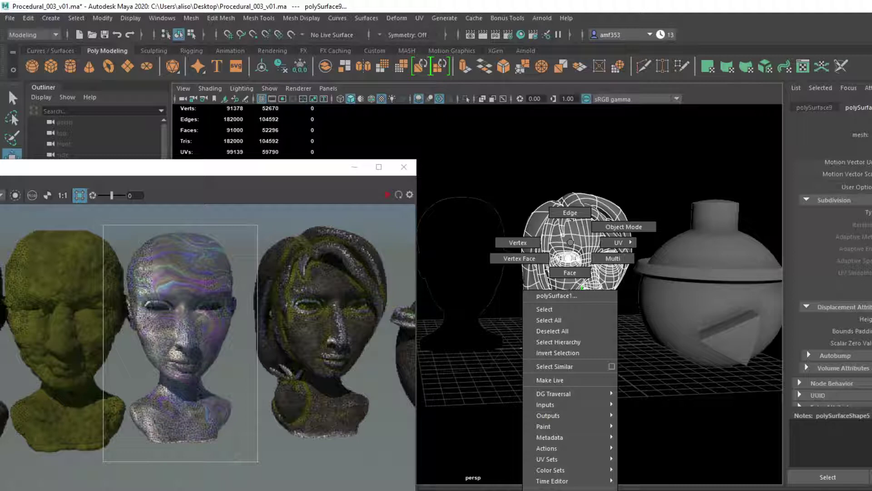
{"action": "right_click_drag", "start_coordinate": [571, 243], "coordinate": [624, 226]}
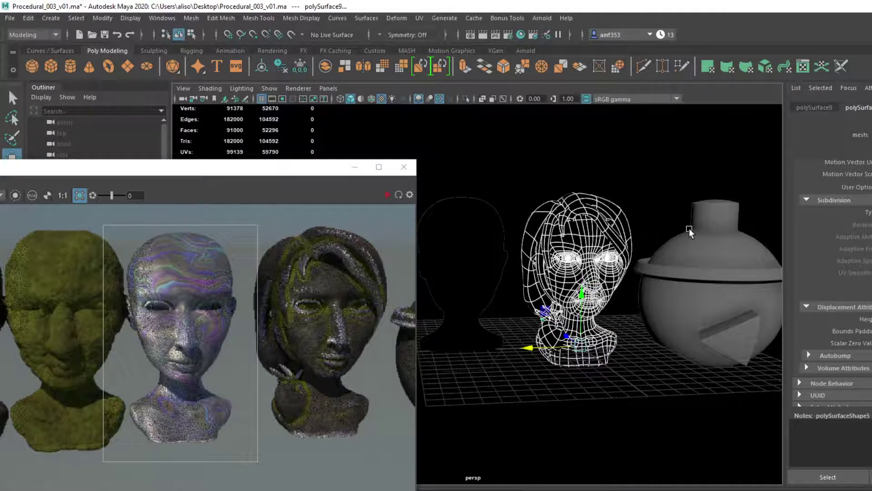
{"action": "left_click", "coordinate": [714, 250]}
{"action": "left_click", "coordinate": [477, 234]}
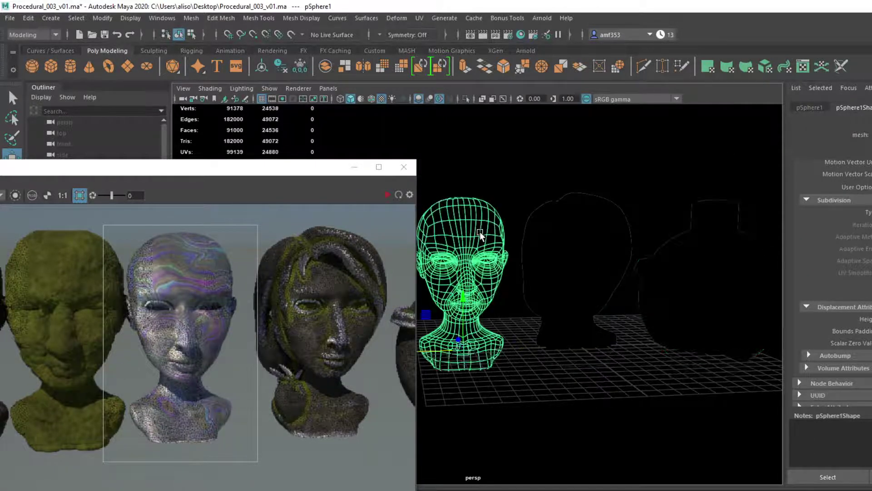
{"action": "left_click", "coordinate": [514, 242]}
Step: Frame the face of the haired bust in the perspective view and start the live Arnold render
{"action": "left_click", "coordinate": [577, 238]}
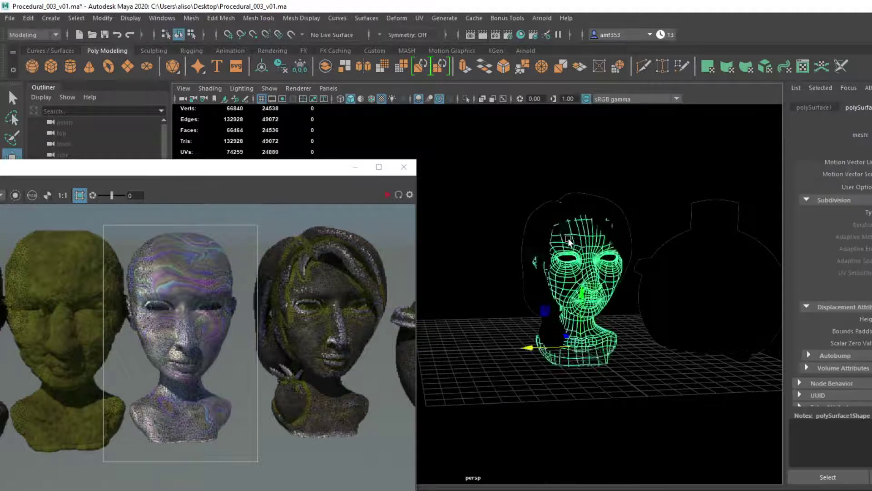
{"action": "key", "text": "f"}
{"action": "left_click", "coordinate": [387, 196]}
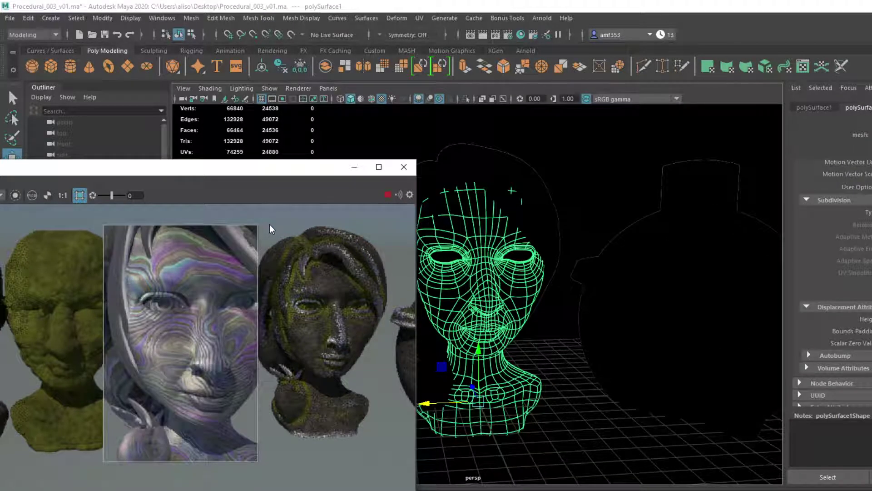
Step: Resize the render crop region so it covers the whole haired bust and part of the pot
{"action": "left_click_drag", "start_coordinate": [260, 225], "coordinate": [387, 178]}
{"action": "scroll", "coordinate": [311, 279], "scroll_direction": "down", "scroll_amount": 4}
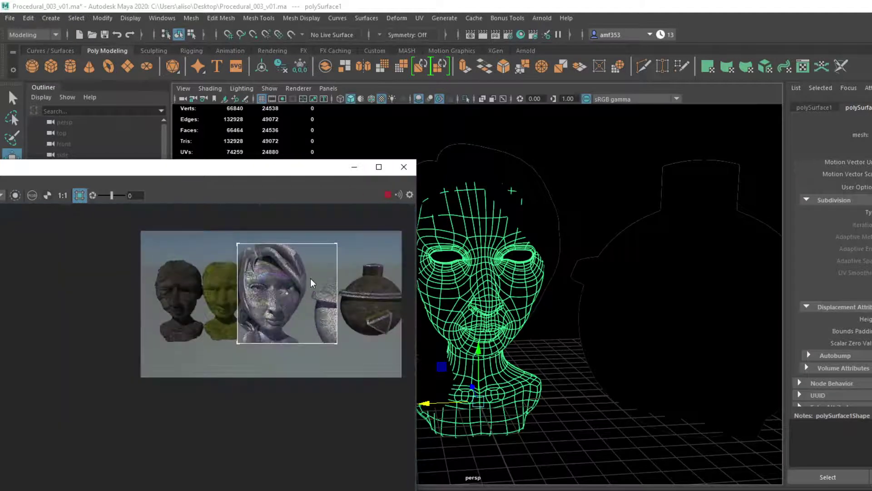
{"action": "scroll", "coordinate": [599, 277], "scroll_direction": "down", "scroll_amount": 2}
{"action": "scroll", "coordinate": [357, 284], "scroll_direction": "up", "scroll_amount": 2}
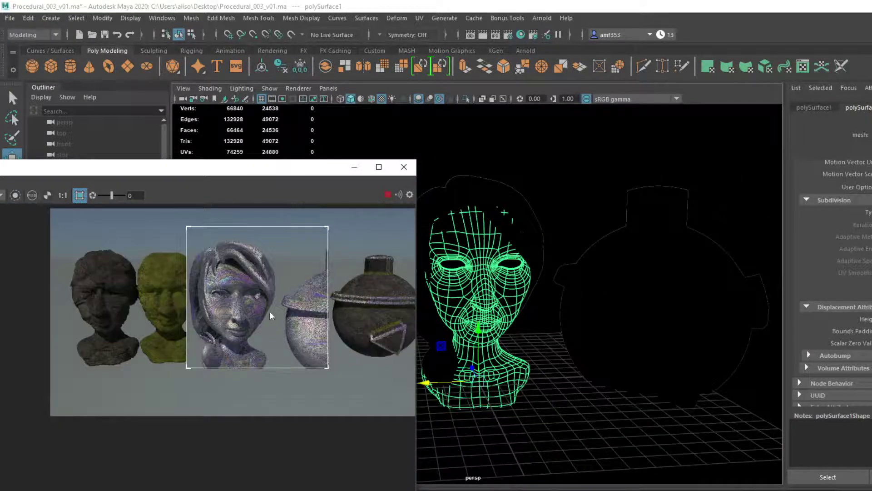
{"action": "left_click_drag", "start_coordinate": [190, 367], "coordinate": [185, 381]}
{"action": "scroll", "coordinate": [283, 351], "scroll_direction": "up", "scroll_amount": 2}
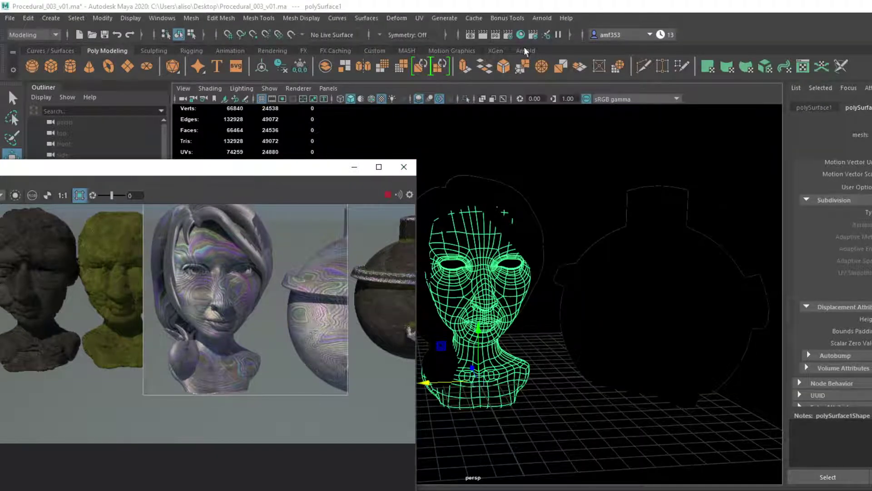
Step: Open the Hypershade and graph the Damascus material's input and output connections
{"action": "left_click", "coordinate": [518, 34]}
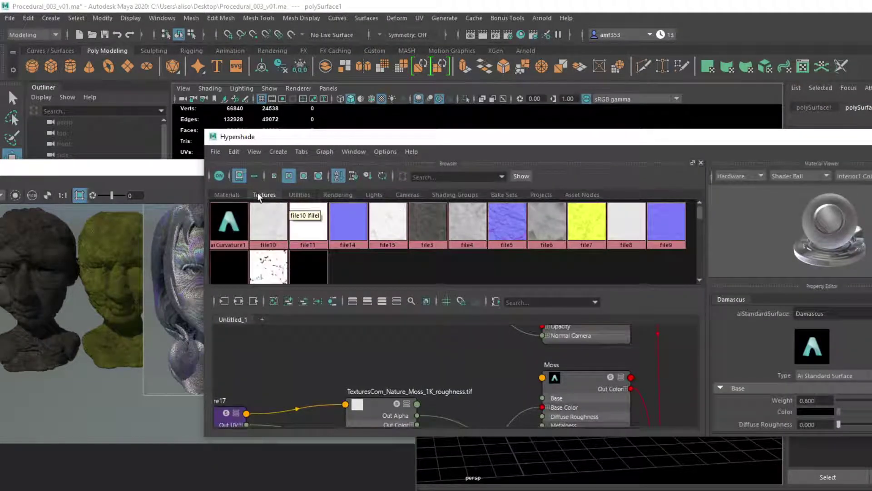
{"action": "left_click", "coordinate": [236, 195]}
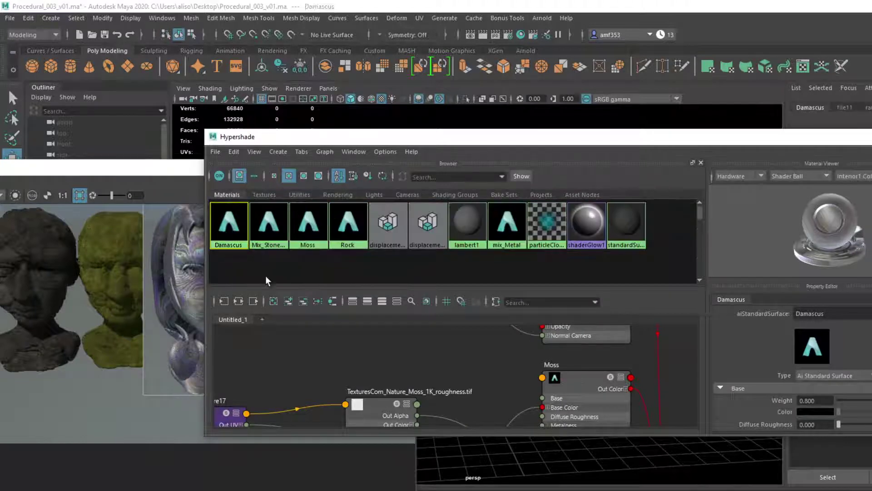
{"action": "left_click", "coordinate": [239, 301]}
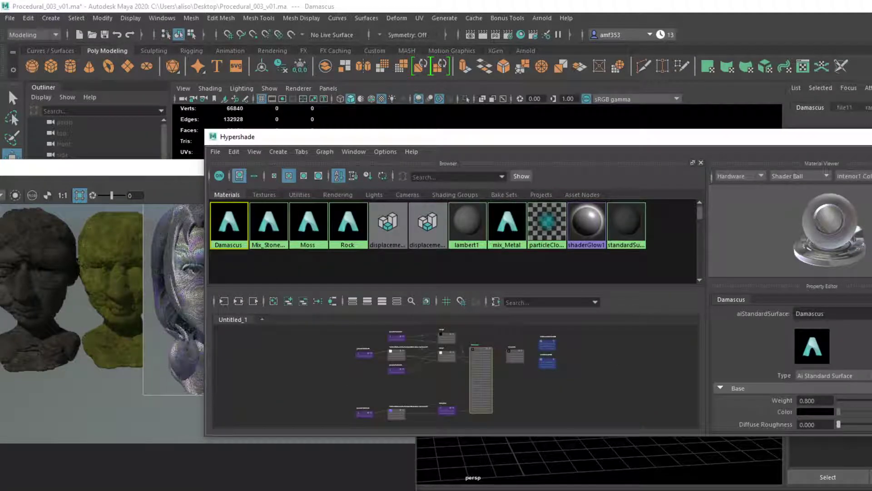
Step: Arrange the Hypershade beside the render preview and extend it downward for a taller node graph
{"action": "left_click_drag", "start_coordinate": [803, 141], "coordinate": [871, 110]}
{"action": "scroll", "coordinate": [415, 381], "scroll_direction": "up", "scroll_amount": 3}
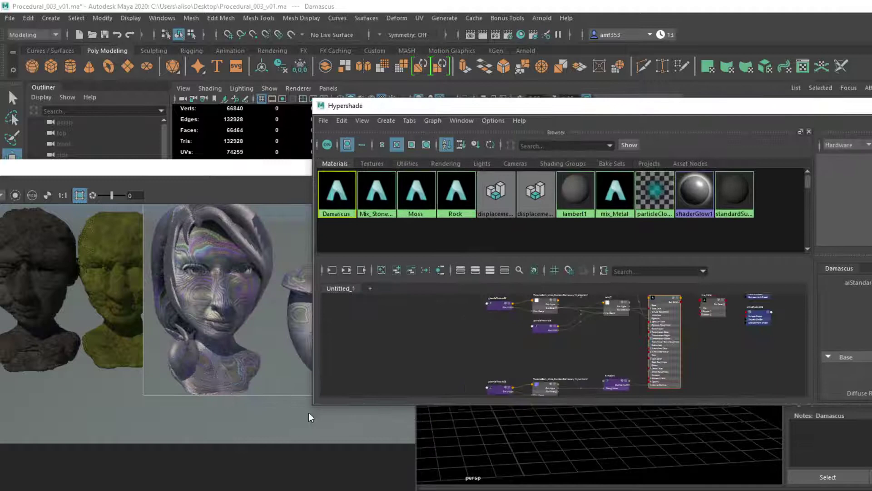
{"action": "left_click_drag", "start_coordinate": [313, 391], "coordinate": [435, 391]}
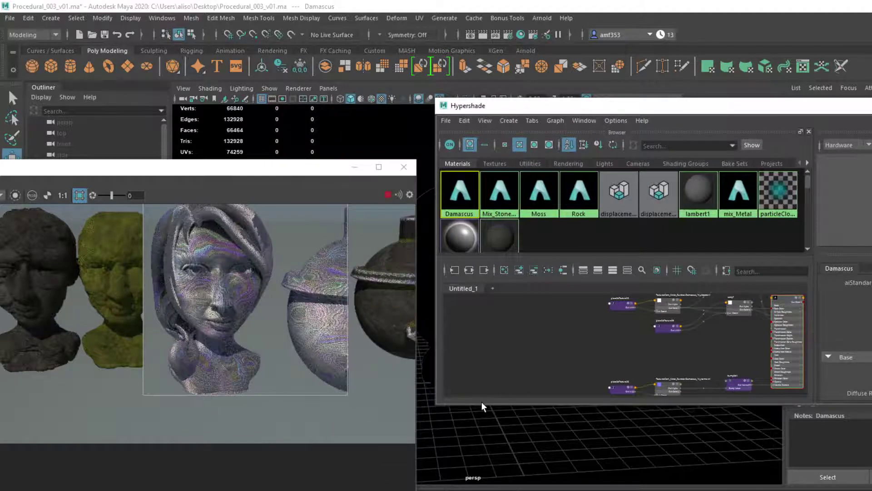
{"action": "left_click_drag", "start_coordinate": [489, 404], "coordinate": [489, 490]}
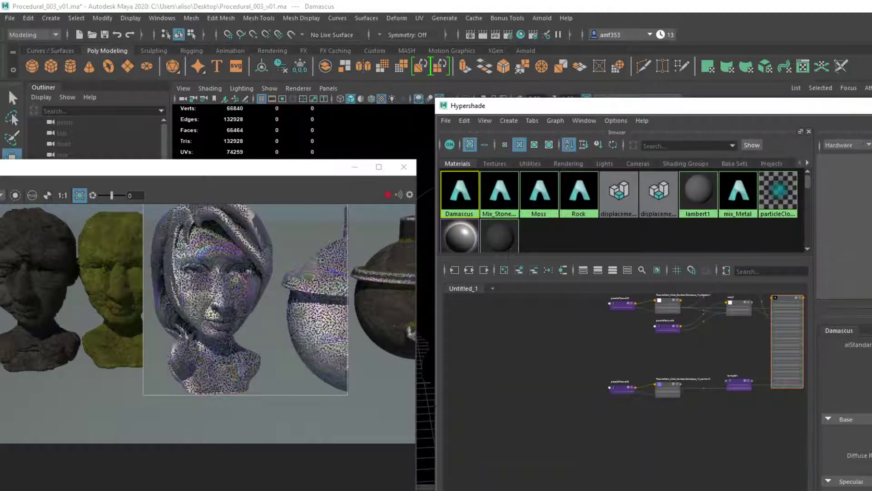
Step: Bring the ramp and Damascus nodes into view and move the ramp7 node lower in the graph
{"action": "scroll", "coordinate": [605, 392], "scroll_direction": "up", "scroll_amount": 4}
{"action": "middle_click_drag", "start_coordinate": [635, 417], "coordinate": [443, 490], "text": "alt"}
{"action": "middle_click_drag", "start_coordinate": [651, 383], "coordinate": [717, 404], "text": "alt"}
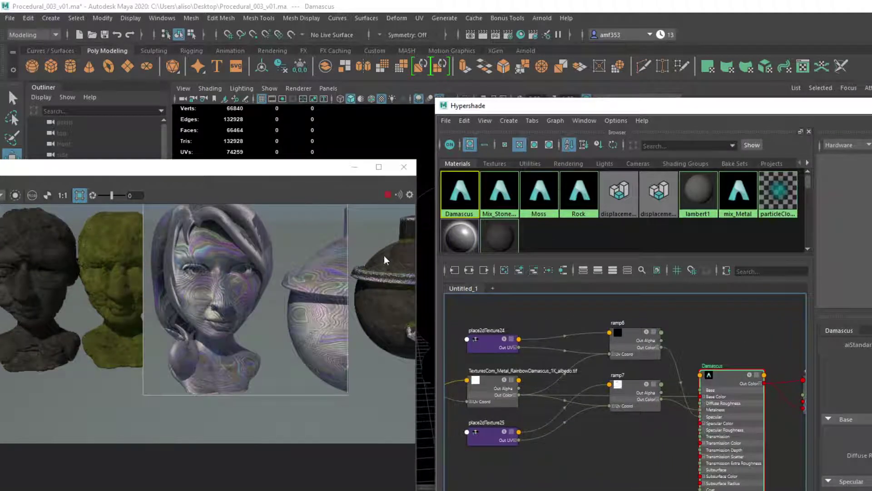
{"action": "left_click_drag", "start_coordinate": [629, 392], "coordinate": [627, 431]}
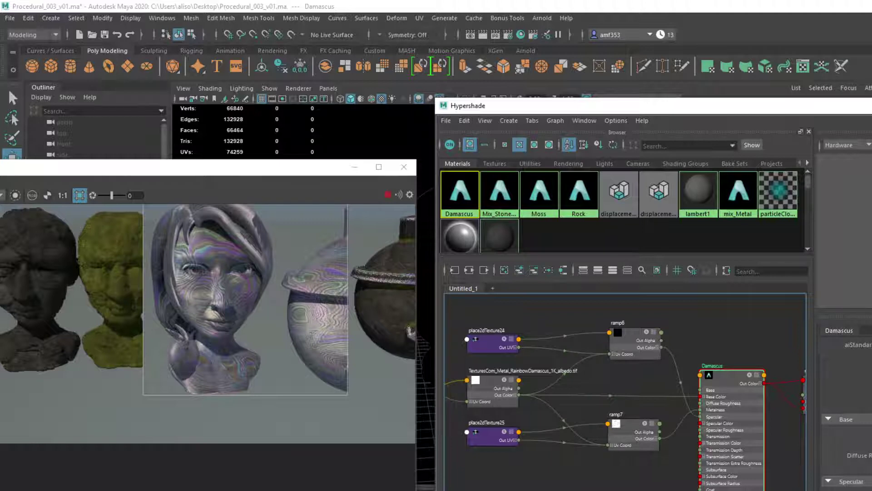
Step: Review the Damascus material's attribute sections from Base through Geometry
{"action": "scroll", "coordinate": [847, 436], "scroll_direction": "down", "scroll_amount": 1}
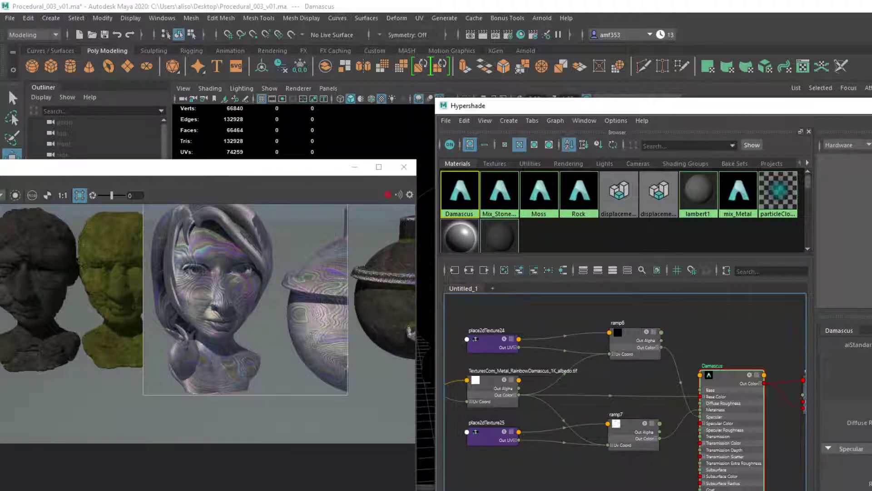
{"action": "scroll", "coordinate": [847, 437], "scroll_direction": "down", "scroll_amount": 3}
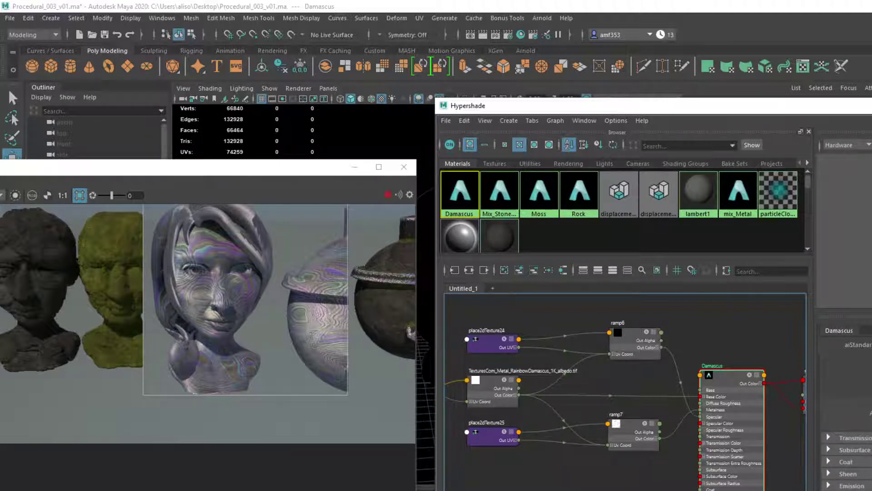
{"action": "scroll", "coordinate": [845, 446], "scroll_direction": "down", "scroll_amount": 2}
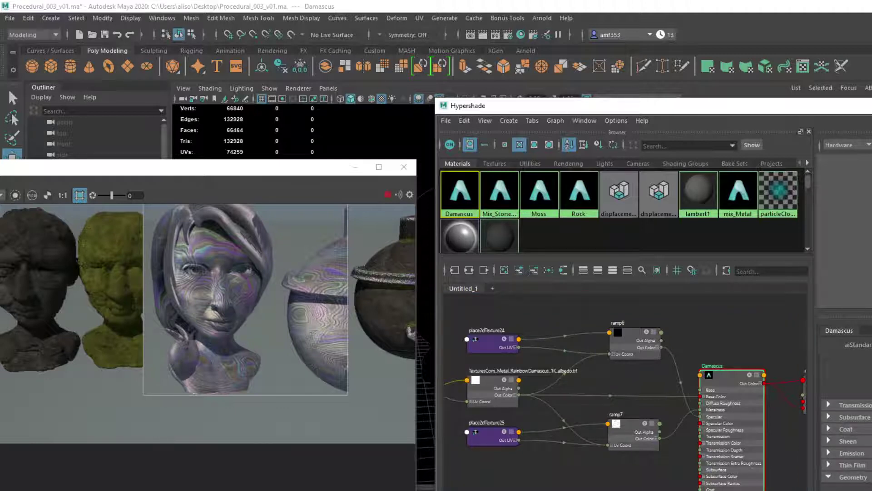
{"action": "scroll", "coordinate": [580, 366], "scroll_direction": "up", "scroll_amount": 2}
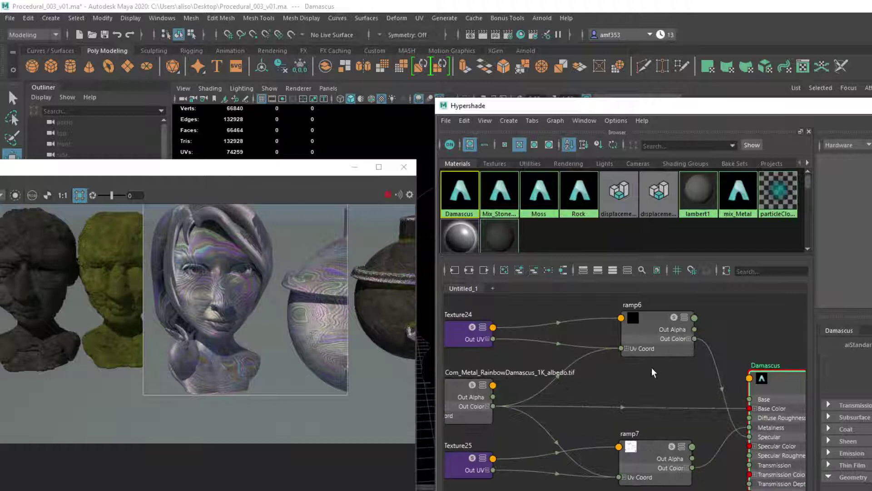
Step: Isolate the TexturesCom_Metal_RainbowDamascus_1K_albedo.tif node in the render preview, and switch the isolated preview to ramp7
{"action": "middle_click_drag", "start_coordinate": [596, 387], "coordinate": [668, 390], "text": "alt"}
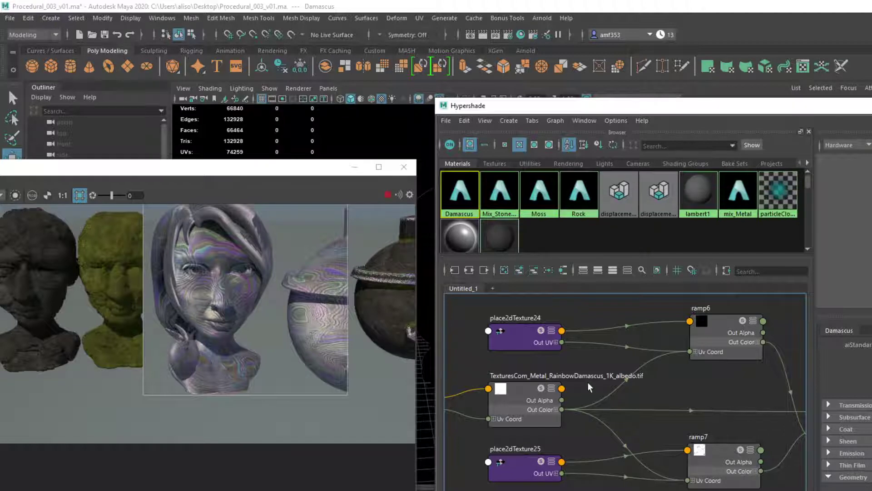
{"action": "left_click", "coordinate": [524, 399]}
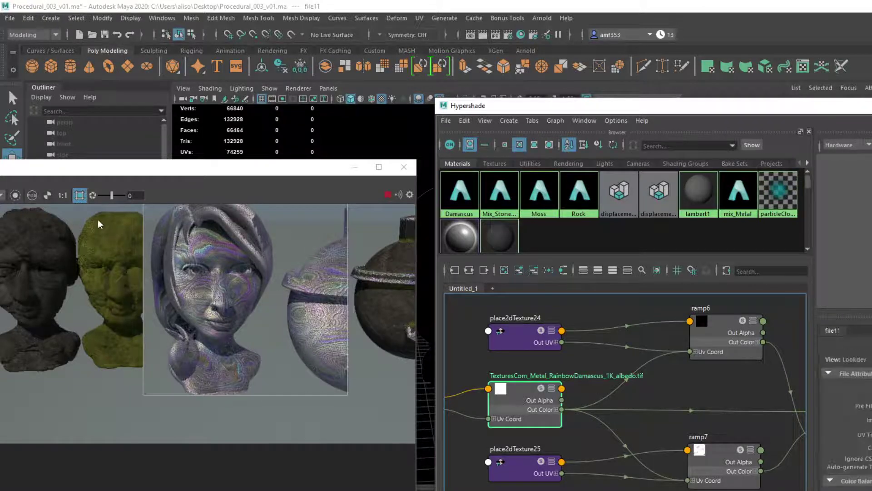
{"action": "left_click", "coordinate": [19, 196]}
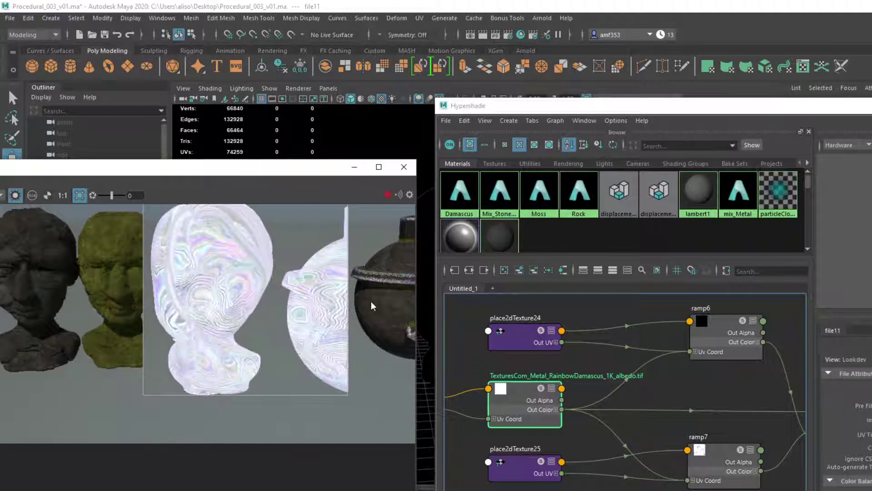
{"action": "middle_click_drag", "start_coordinate": [611, 410], "coordinate": [657, 419], "text": "alt"}
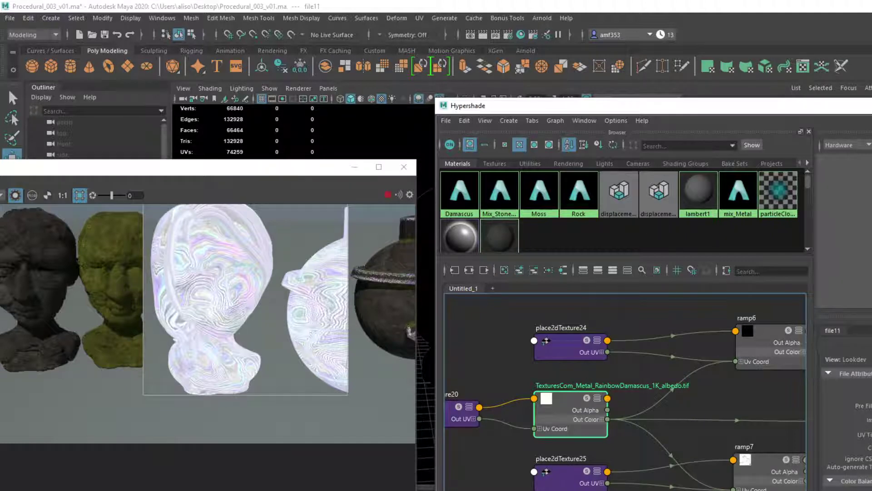
{"action": "scroll", "coordinate": [848, 427], "scroll_direction": "down", "scroll_amount": 1}
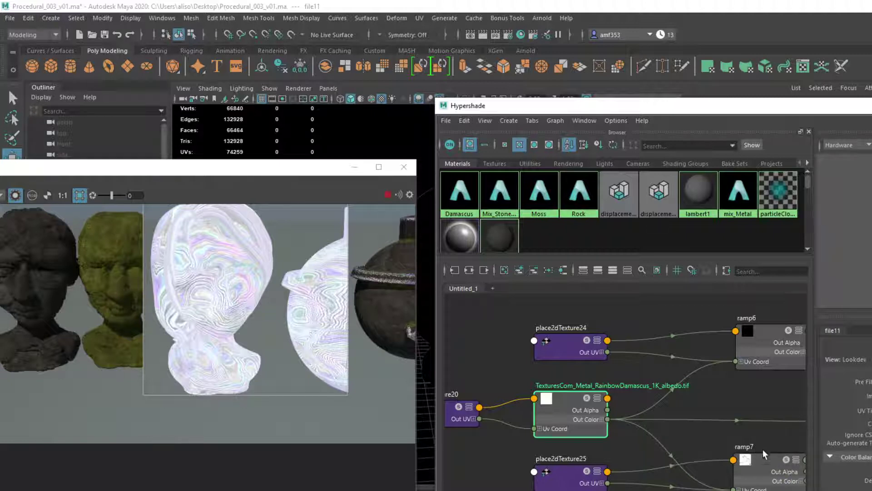
{"action": "middle_click_drag", "start_coordinate": [770, 460], "coordinate": [649, 474], "text": "alt"}
{"action": "left_click", "coordinate": [684, 473]}
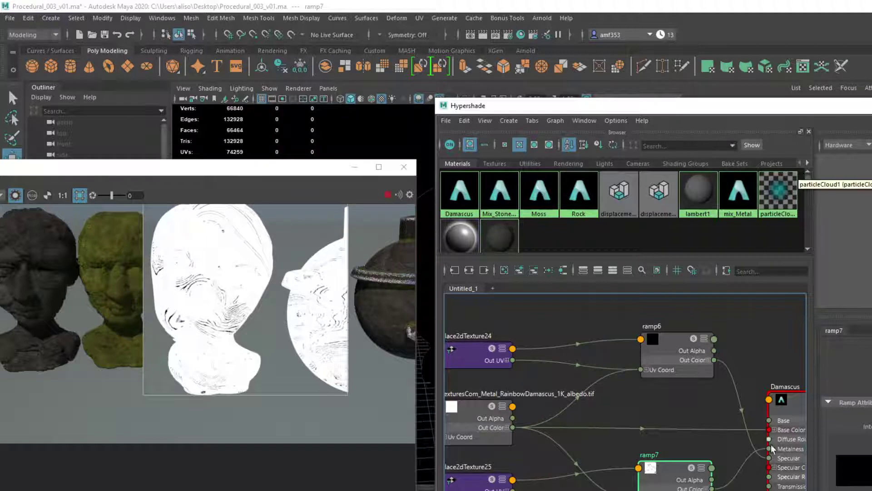
Step: Disconnect ramp6's Out Color from the Damascus Specular input and toggle the render isolation off and on again
{"action": "left_click_drag", "start_coordinate": [762, 458], "coordinate": [722, 391]}
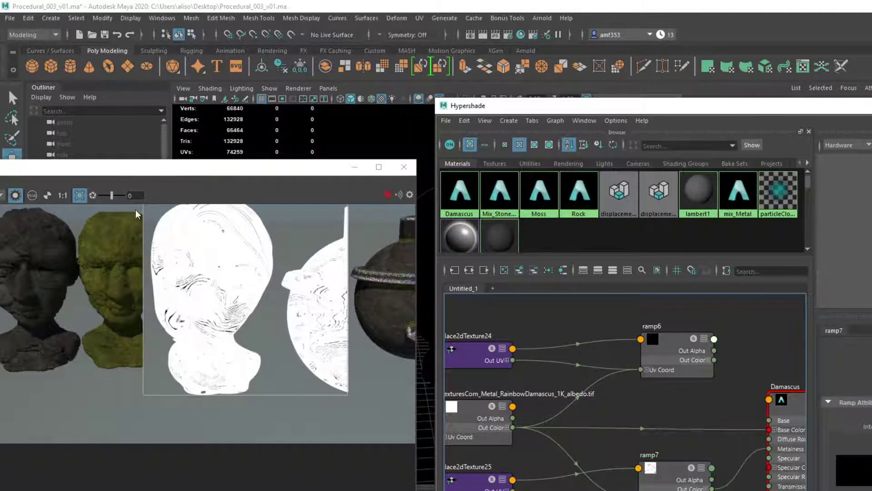
{"action": "left_click", "coordinate": [16, 195]}
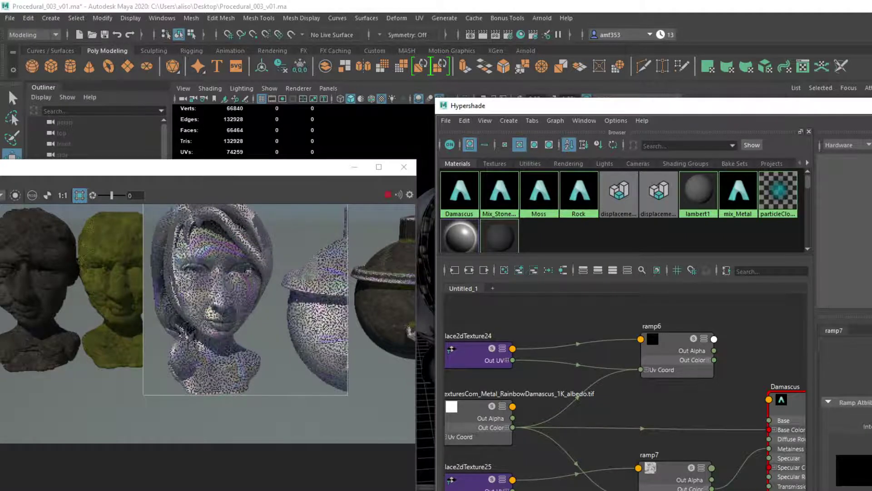
{"action": "left_click", "coordinate": [16, 196]}
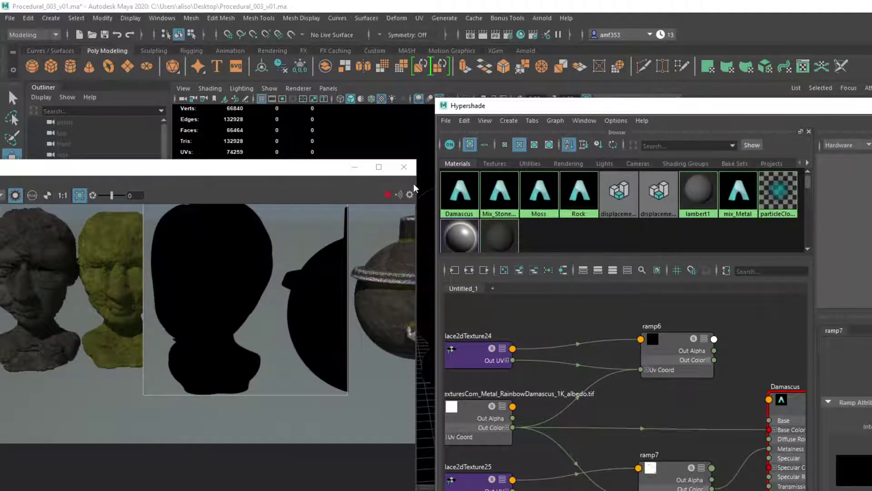
Step: Reopen the Arnold RenderView and restart the live render with a crop region around the haired bust
{"action": "left_click", "coordinate": [402, 166]}
{"action": "left_click", "coordinate": [543, 19]}
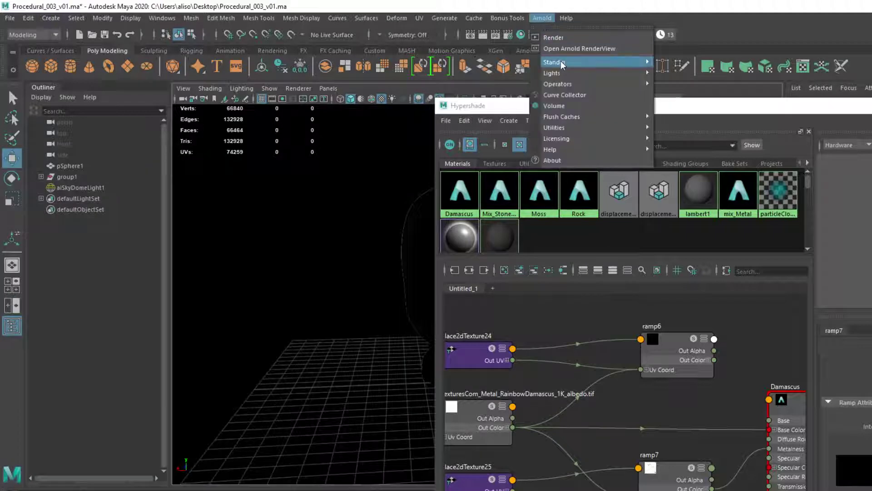
{"action": "left_click", "coordinate": [557, 52]}
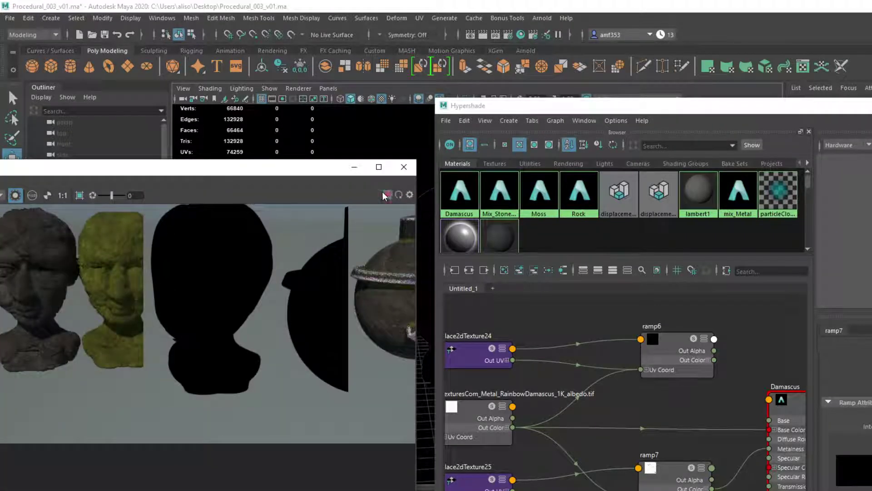
{"action": "left_click", "coordinate": [386, 194]}
{"action": "left_click", "coordinate": [79, 195]}
{"action": "left_click_drag", "start_coordinate": [147, 217], "coordinate": [295, 416]}
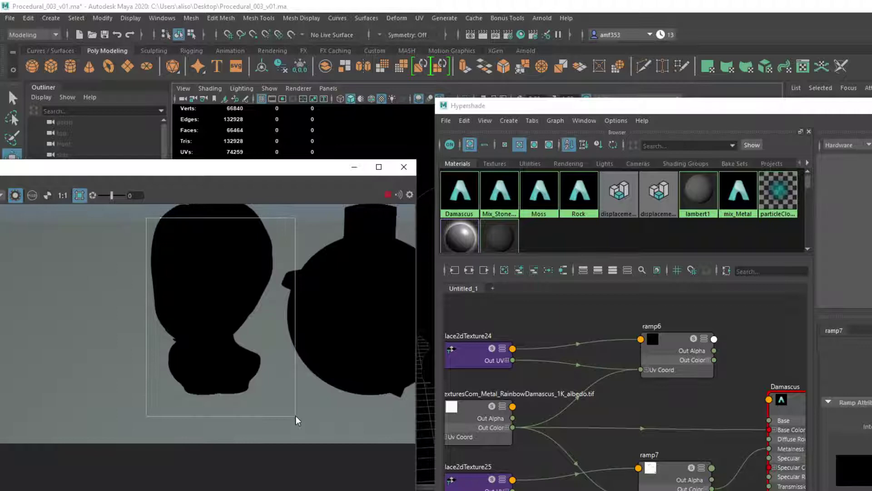
Step: Preview ramp7 in isolation on the bust, and switch the isolated preview to the Damascus material
{"action": "left_click", "coordinate": [664, 468]}
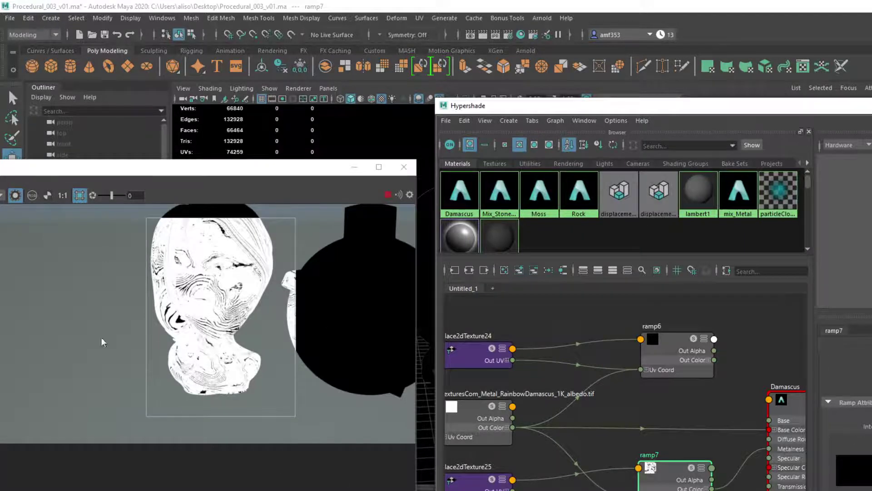
{"action": "left_click", "coordinate": [797, 409]}
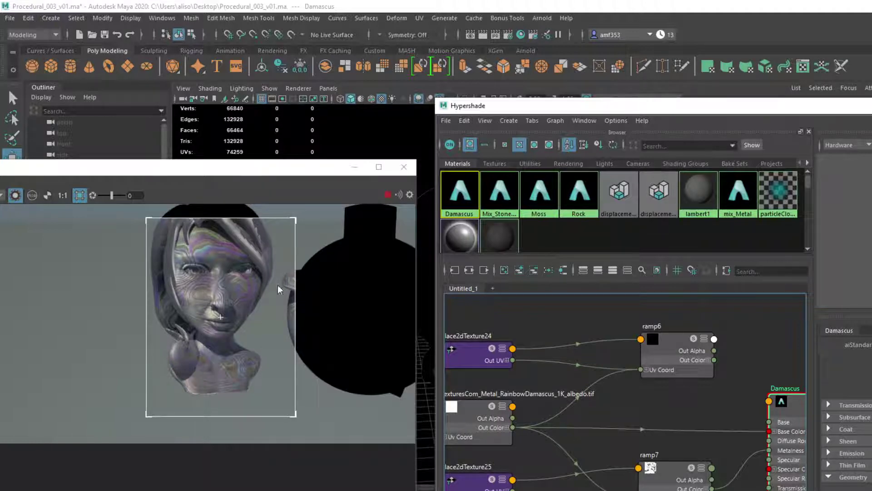
{"action": "scroll", "coordinate": [270, 283], "scroll_direction": "up", "scroll_amount": 2}
{"action": "scroll", "coordinate": [259, 293], "scroll_direction": "down", "scroll_amount": 2}
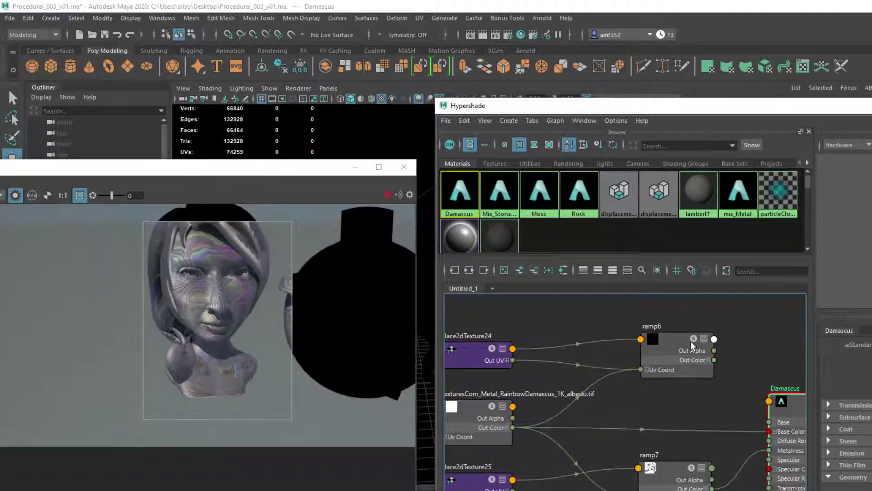
Step: Expand ramp6's Out Color channels and connect Out Color B to the Damascus material's Specular Roughness
{"action": "left_click", "coordinate": [678, 341]}
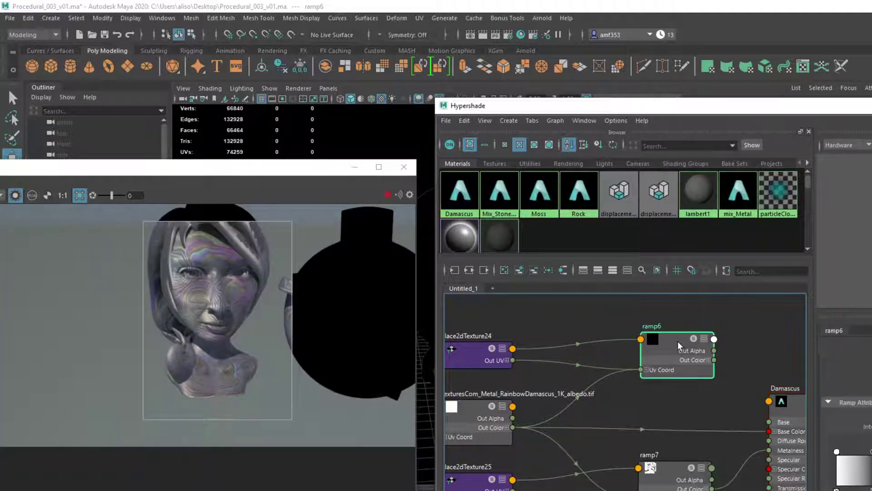
{"action": "left_click", "coordinate": [709, 360]}
{"action": "left_click_drag", "start_coordinate": [714, 369], "coordinate": [768, 432]}
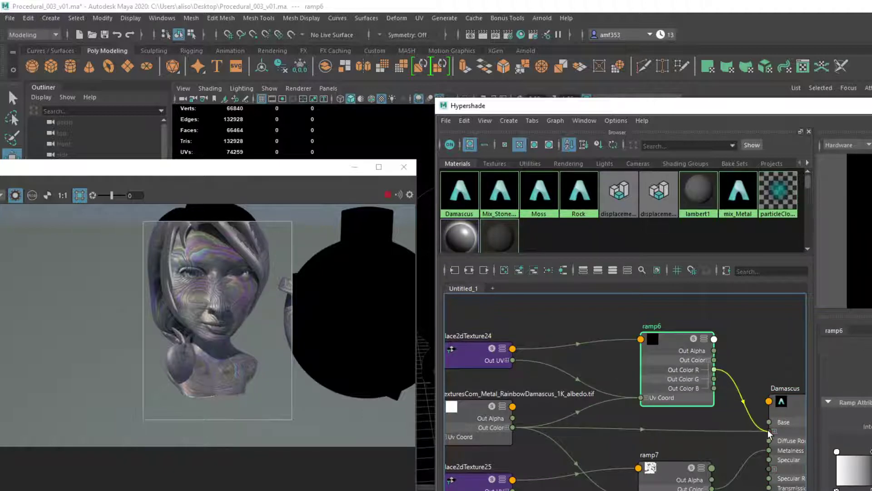
{"action": "left_click_drag", "start_coordinate": [769, 432], "coordinate": [747, 382]}
{"action": "middle_click_drag", "start_coordinate": [688, 428], "coordinate": [600, 379], "text": "alt"}
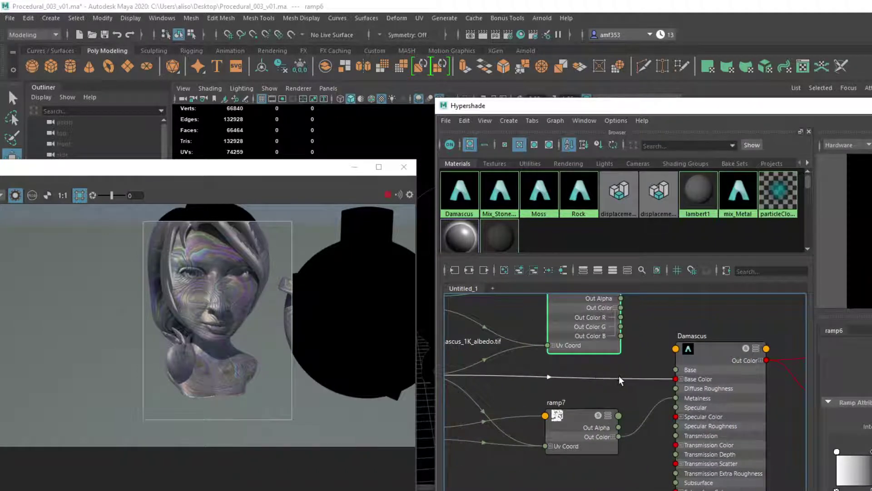
{"action": "scroll", "coordinate": [735, 400], "scroll_direction": "down", "scroll_amount": 2}
{"action": "scroll", "coordinate": [735, 400], "scroll_direction": "up", "scroll_amount": 2}
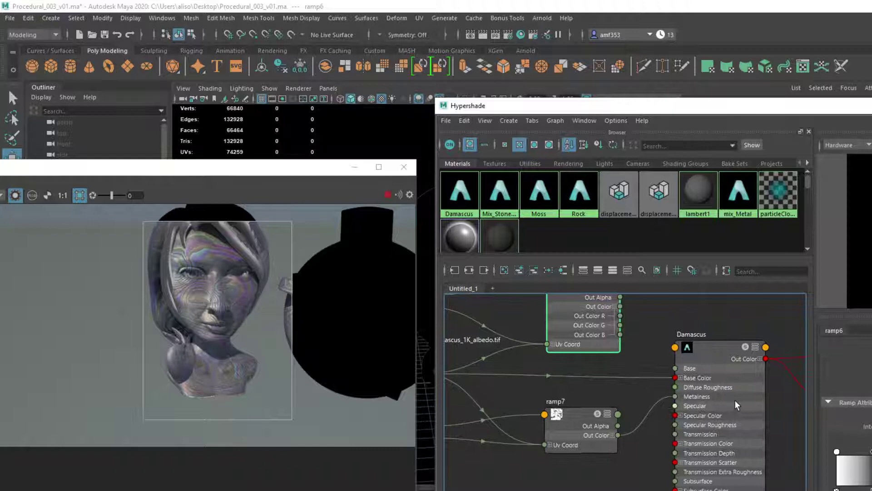
{"action": "scroll", "coordinate": [735, 400], "scroll_direction": "up", "scroll_amount": 2}
{"action": "mouse_move", "coordinate": [622, 473]}
{"action": "middle_mouse_down", "text": "alt"}
{"action": "mouse_move", "coordinate": [615, 343]}
{"action": "mouse_move", "coordinate": [619, 462]}
{"action": "middle_mouse_up", "text": "alt"}
{"action": "middle_click_drag", "start_coordinate": [605, 350], "coordinate": [604, 392], "text": "alt"}
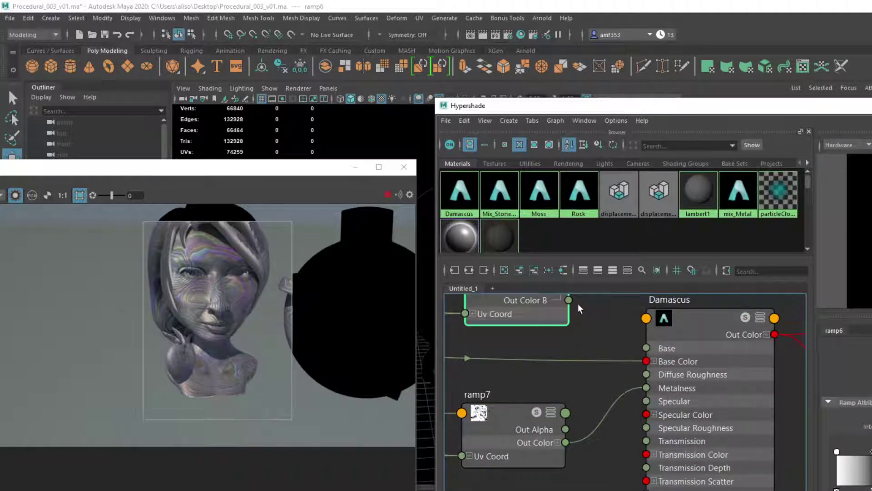
{"action": "left_click_drag", "start_coordinate": [568, 300], "coordinate": [646, 428]}
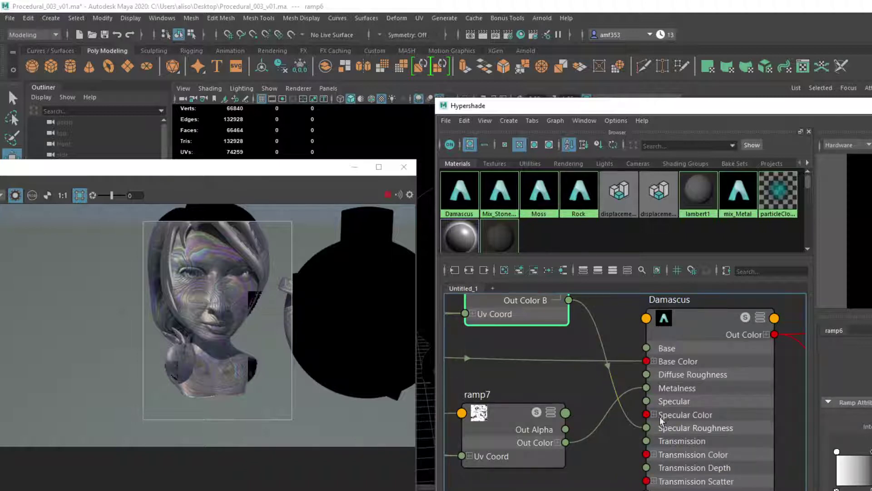
Step: Turn off the isolated shading preview in the render view to check the Damascus roughness on the bust
{"action": "left_click", "coordinate": [665, 408]}
{"action": "middle_click_drag", "start_coordinate": [517, 401], "coordinate": [532, 486], "text": "alt"}
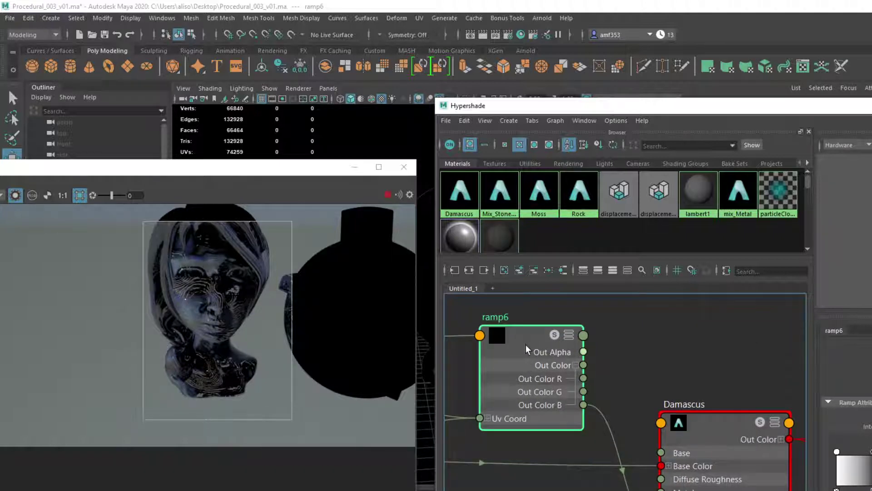
{"action": "left_click", "coordinate": [15, 195]}
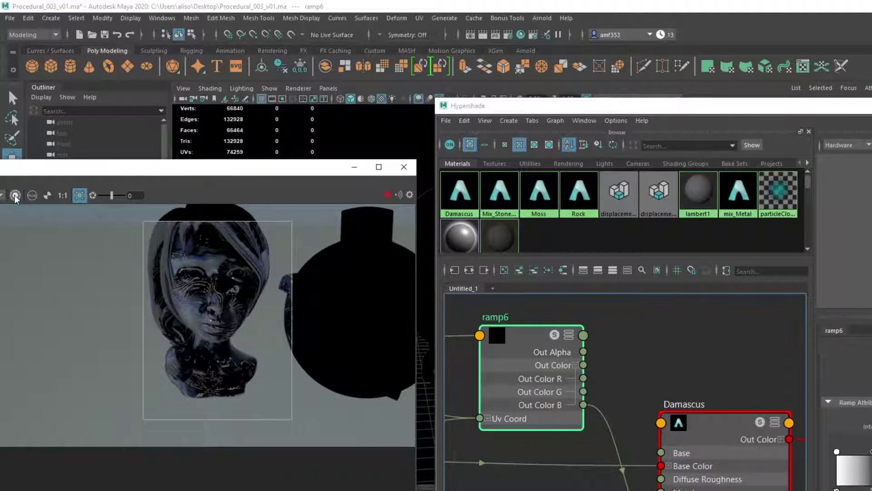
{"action": "left_click", "coordinate": [15, 195]}
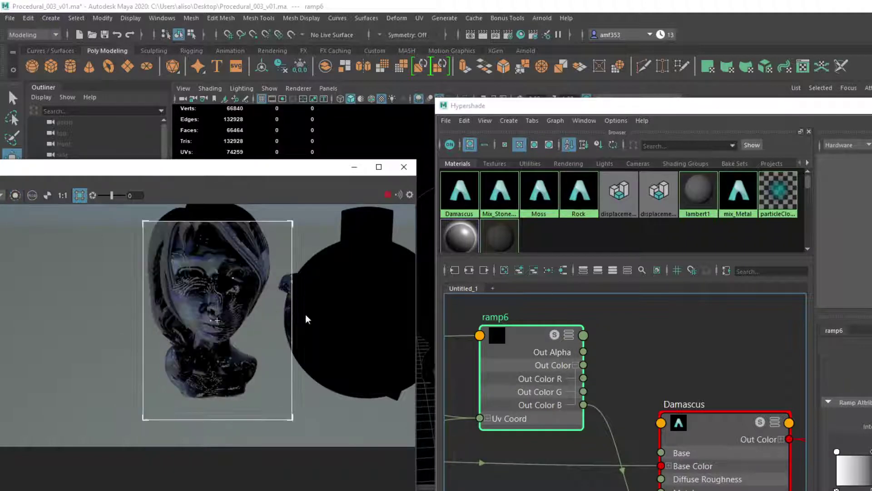
Step: Adjust ramp6's color entries to light grey tones to raise the Damascus specular roughness
{"action": "left_click", "coordinate": [525, 346]}
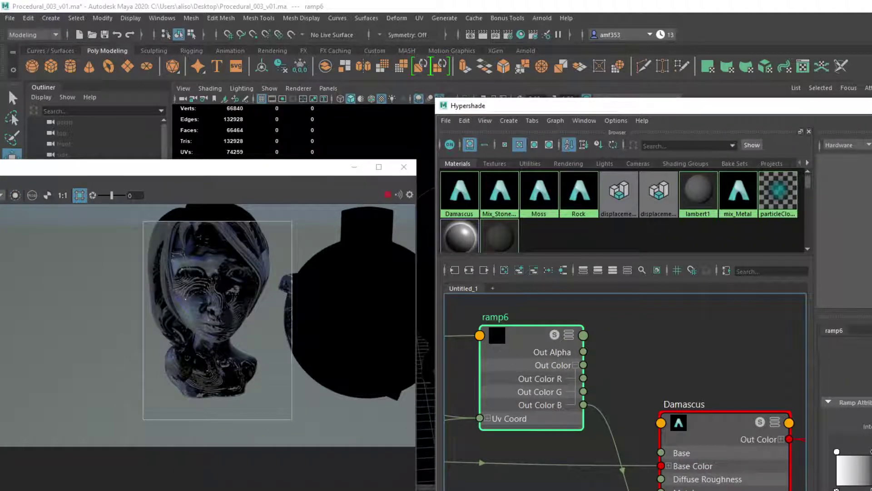
{"action": "left_click_drag", "start_coordinate": [837, 452], "coordinate": [865, 451]}
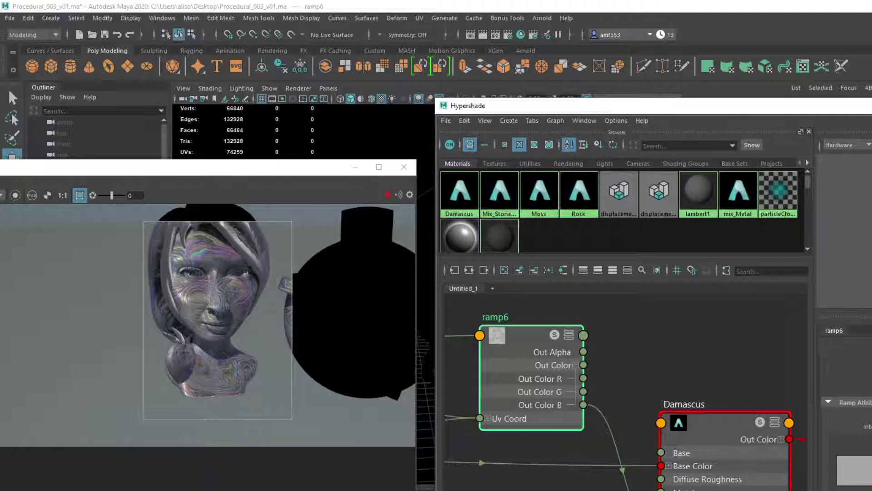
{"action": "mouse_move", "coordinate": [869, 456]}
{"action": "left_mouse_down"}
{"action": "mouse_move", "coordinate": [800, 456]}
{"action": "mouse_move", "coordinate": [870, 450]}
{"action": "left_mouse_up"}
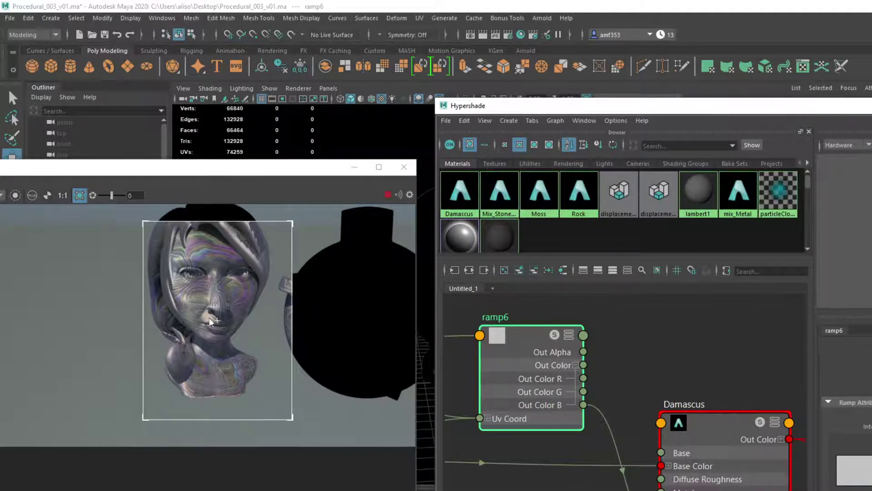
Step: Select the TexturesCom_Metal_RainbowDamascus_1K_albedo.tif file node in the graph to show its attributes
{"action": "scroll", "coordinate": [588, 384], "scroll_direction": "down", "scroll_amount": 4}
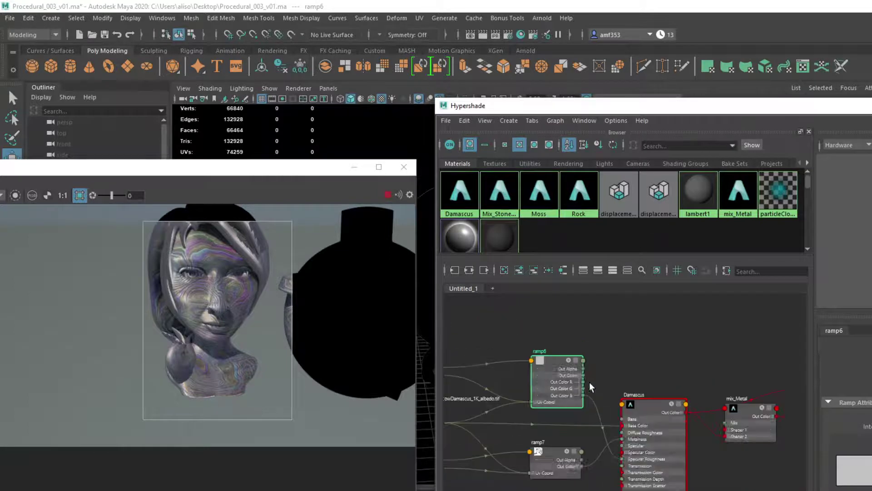
{"action": "middle_click_drag", "start_coordinate": [591, 380], "coordinate": [743, 350], "text": "alt"}
{"action": "left_click", "coordinate": [555, 373]}
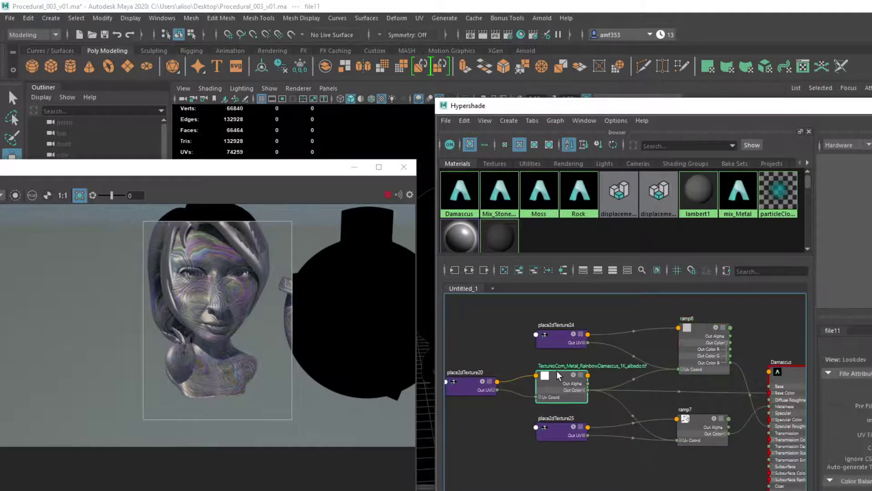